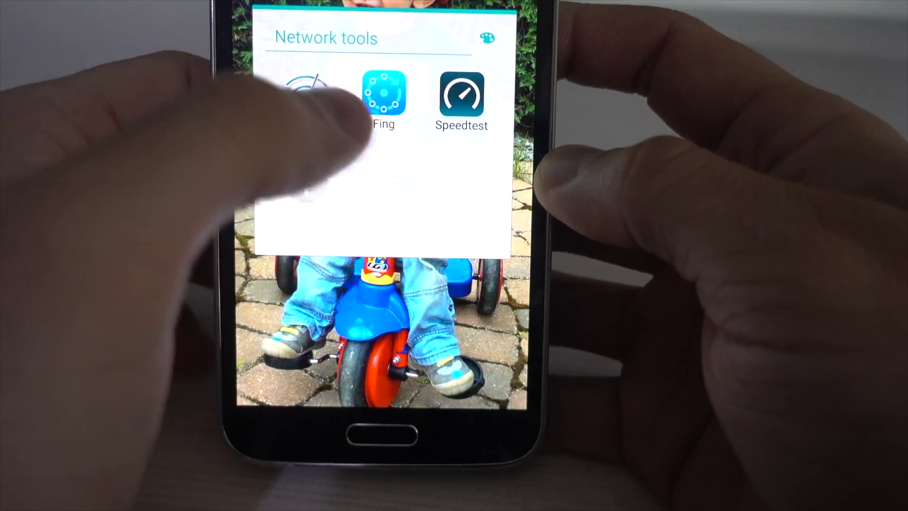
Step: Rescan the ReseauLapin network in Fing and locate the WDMyCloud drives at 192.168.1.190 and 192.168.1.191
{"action": "left_click", "coordinate": [384, 92]}
{"action": "scroll", "coordinate": [393, 212], "scroll_direction": "down", "scroll_amount": 3}
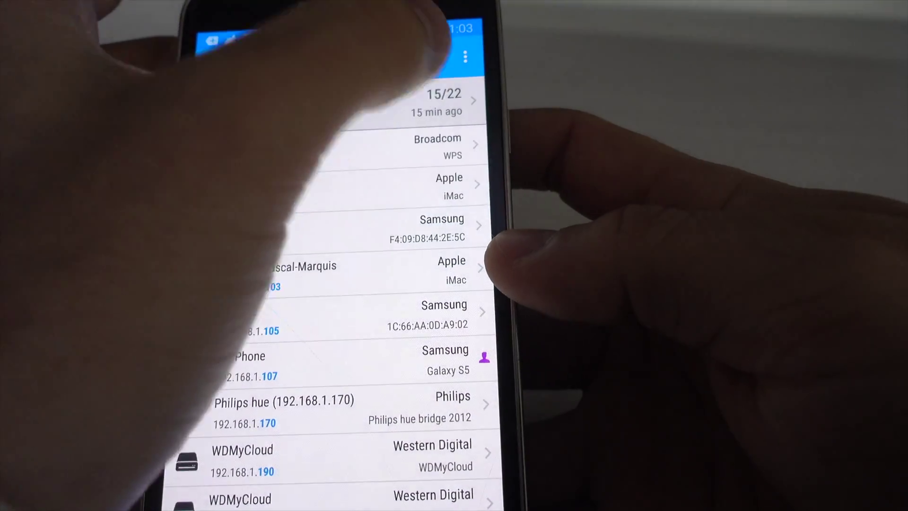
{"action": "left_click", "coordinate": [425, 59]}
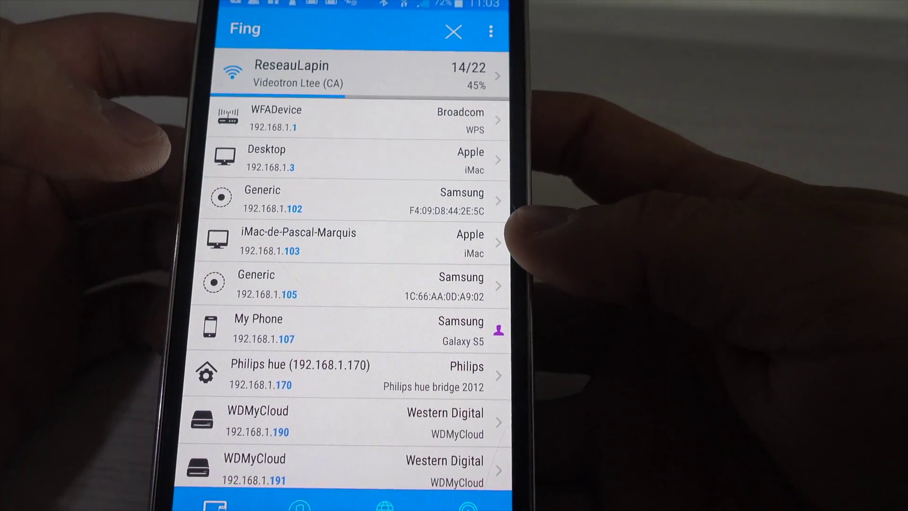
{"action": "left_click_drag", "start_coordinate": [234, 278], "coordinate": [227, 81]}
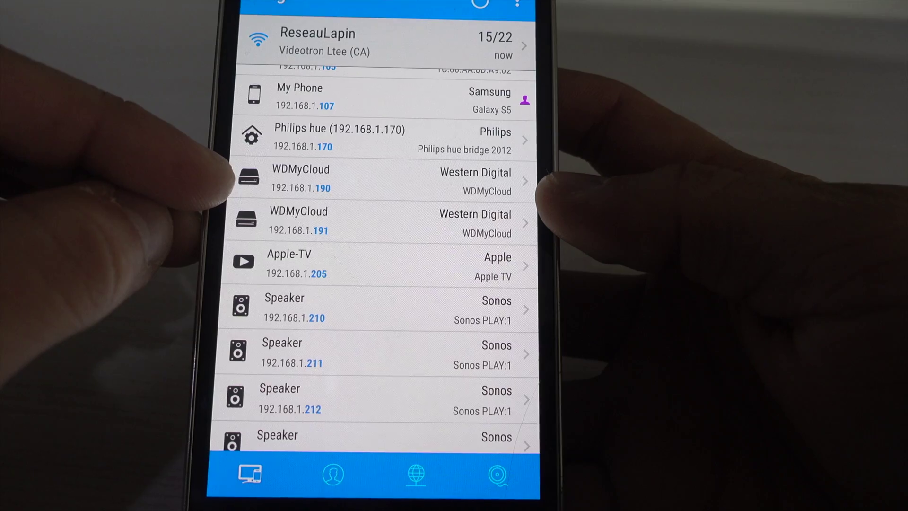
{"action": "scroll", "coordinate": [256, 141], "scroll_direction": "down", "scroll_amount": 1}
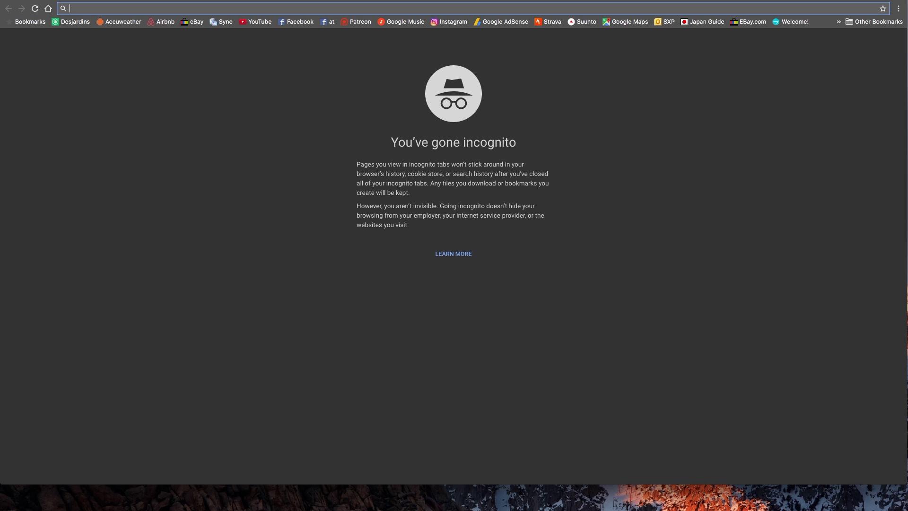
Step: Load 192.168.1.190 in the Chrome incognito tab
{"action": "type", "text": "192.1"}
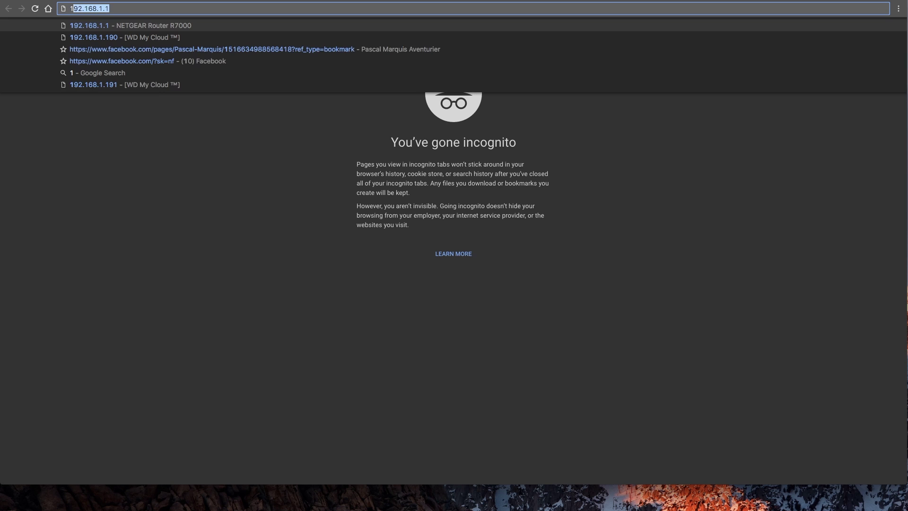
{"action": "type", "text": "68.1.190"}
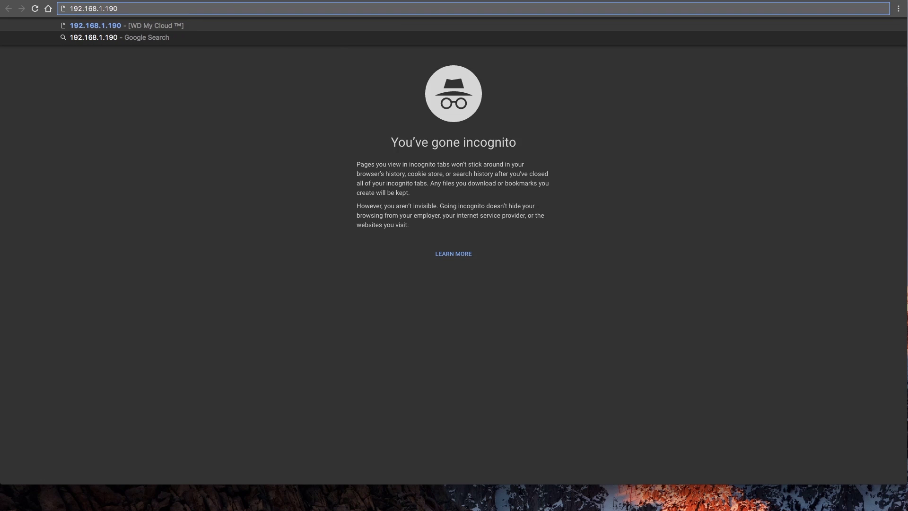
{"action": "key", "text": "Return"}
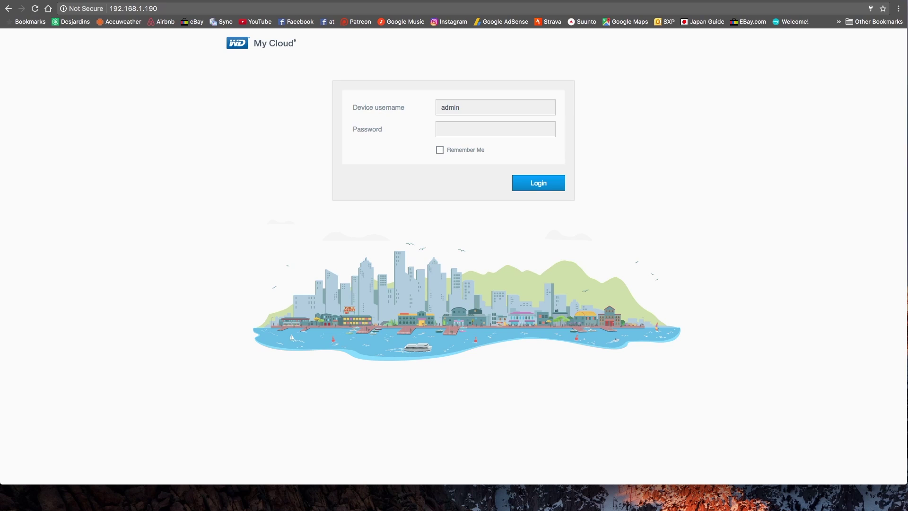
Step: Log in to the WD My Cloud dashboard with the admin password
{"action": "left_click", "coordinate": [491, 129]}
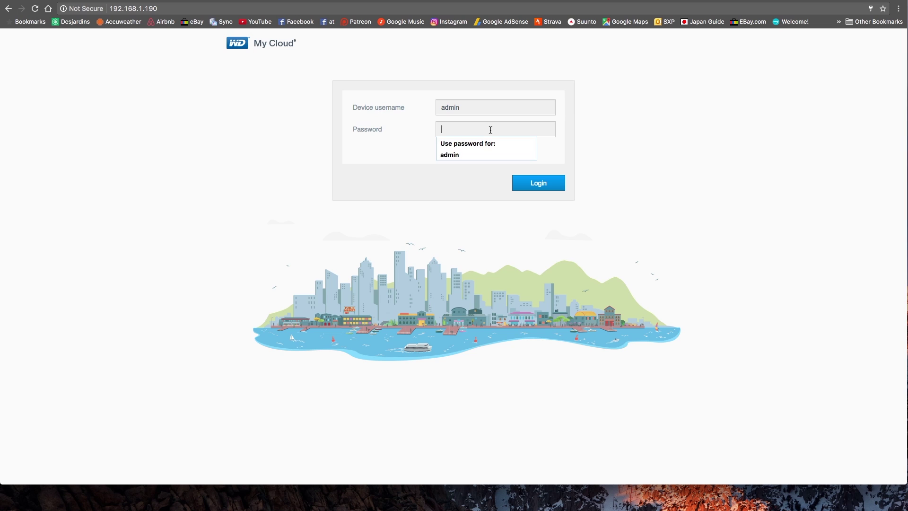
{"action": "type", "text": "*******"}
{"action": "key", "text": "Return"}
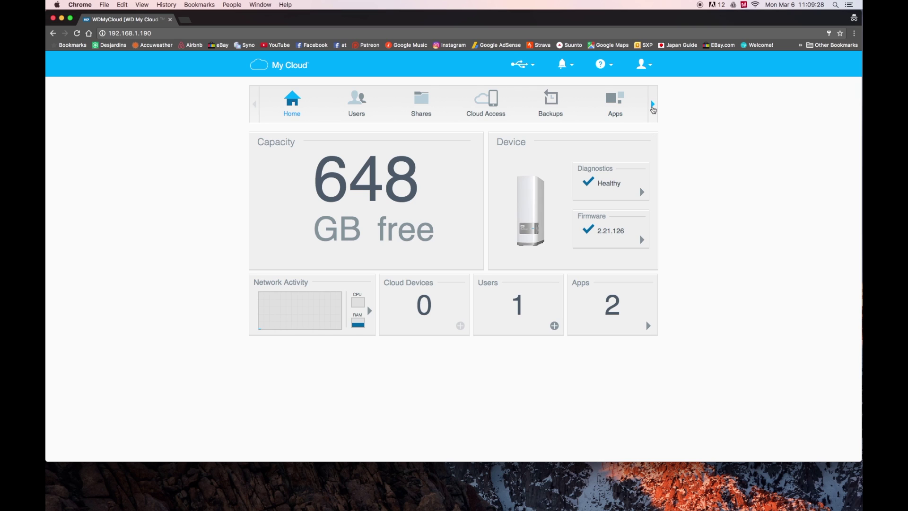
Step: Open Settings > Network to show the DHCP IPv4 mode under Network Services
{"action": "left_click", "coordinate": [652, 105]}
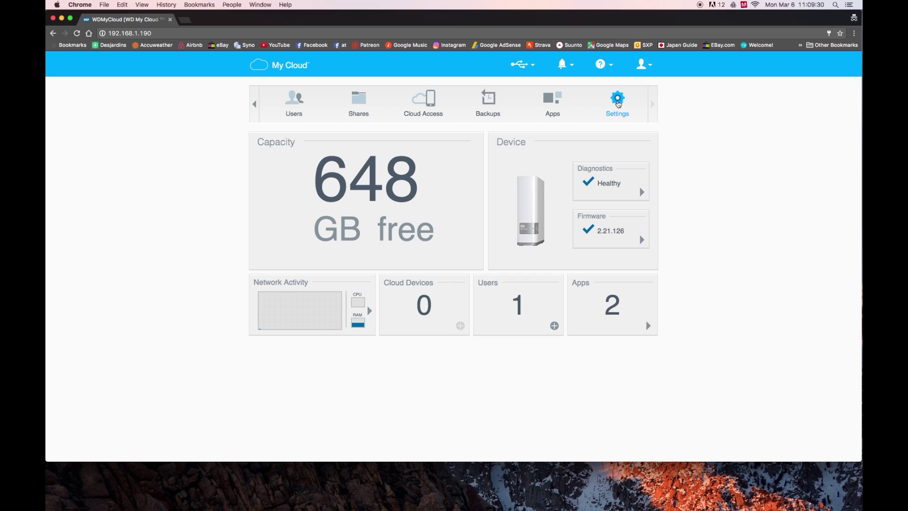
{"action": "left_click", "coordinate": [618, 103]}
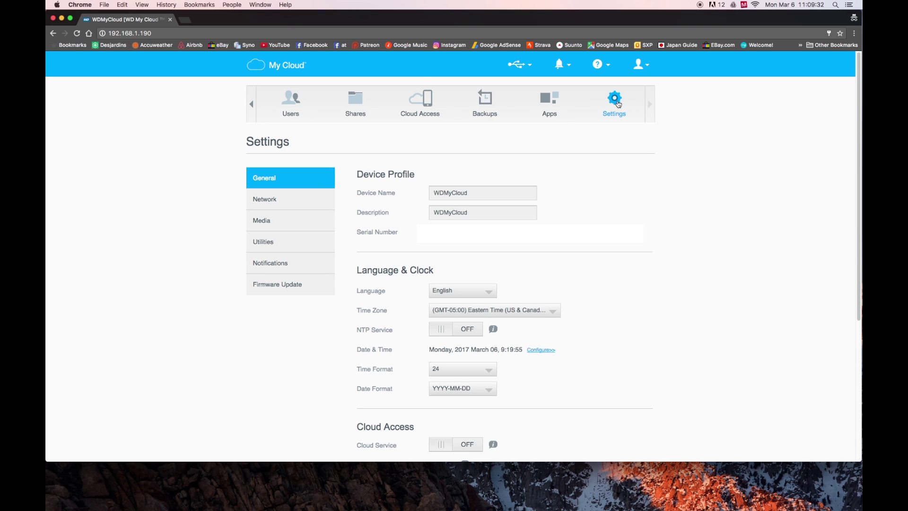
{"action": "left_click", "coordinate": [262, 203]}
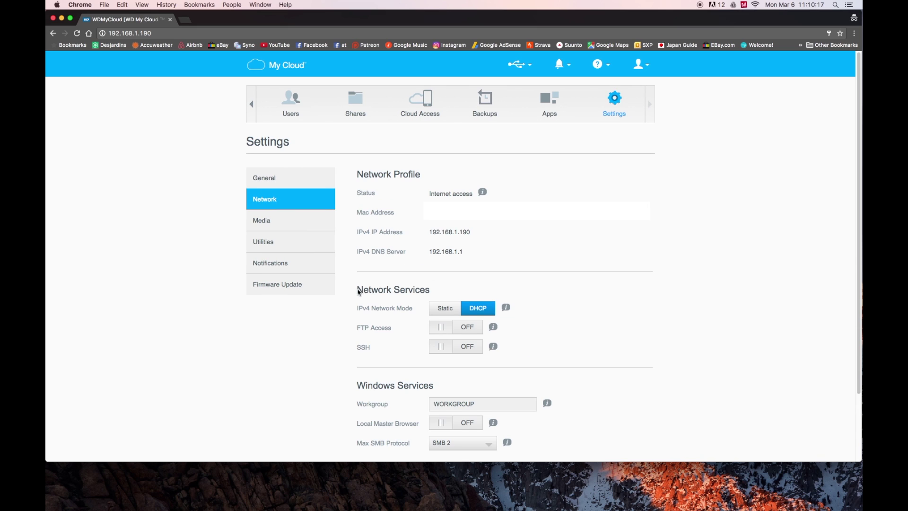
{"action": "left_click_drag", "start_coordinate": [360, 291], "coordinate": [431, 291]}
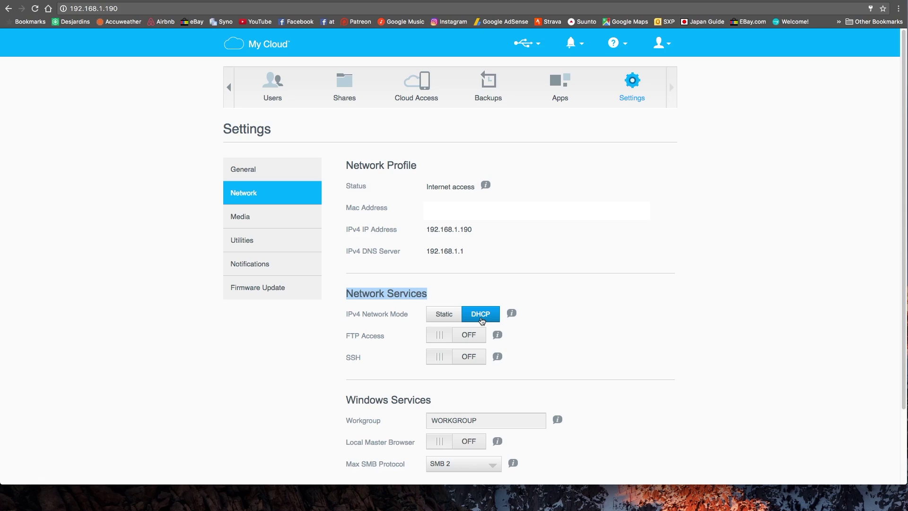
Step: Choose Static for IPv4 Network Mode to launch the LAN Setup Wizard
{"action": "left_click", "coordinate": [482, 320]}
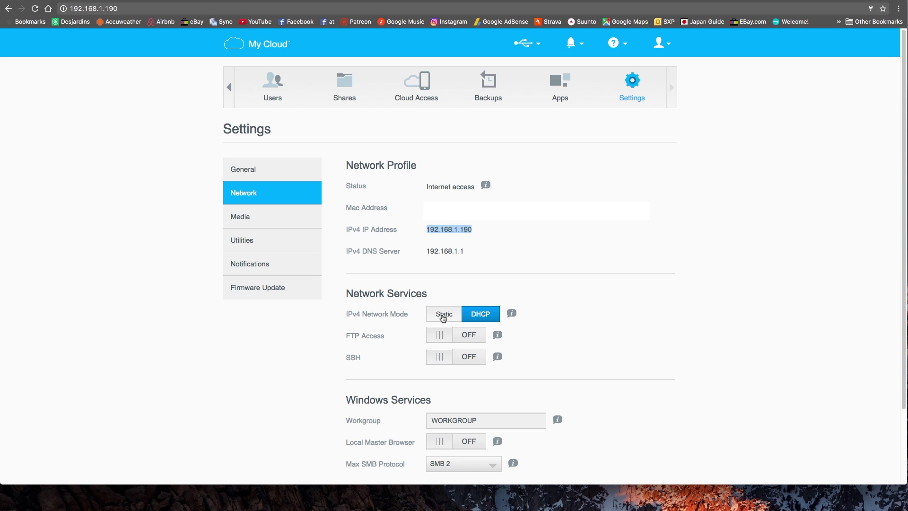
{"action": "left_click", "coordinate": [443, 315]}
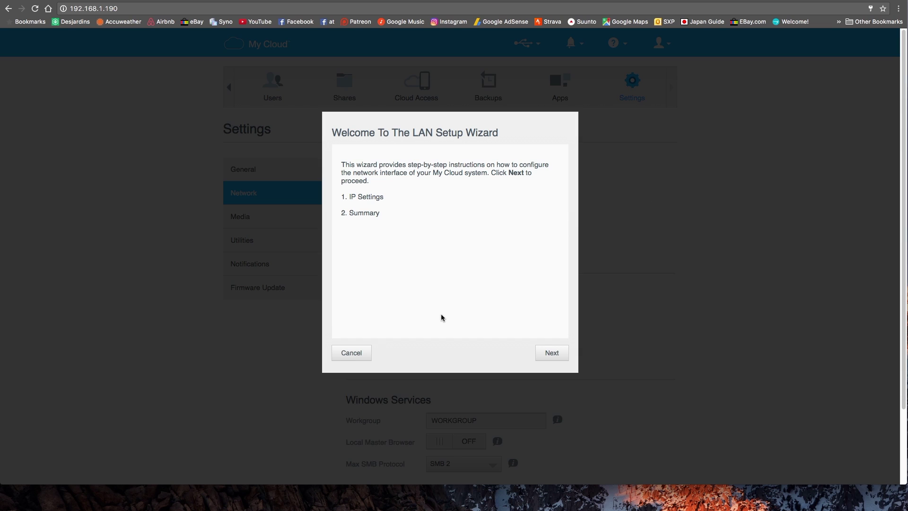
Step: Advance from the wizard's welcome screen to Step 1: LAN IP Settings
{"action": "left_click", "coordinate": [551, 353]}
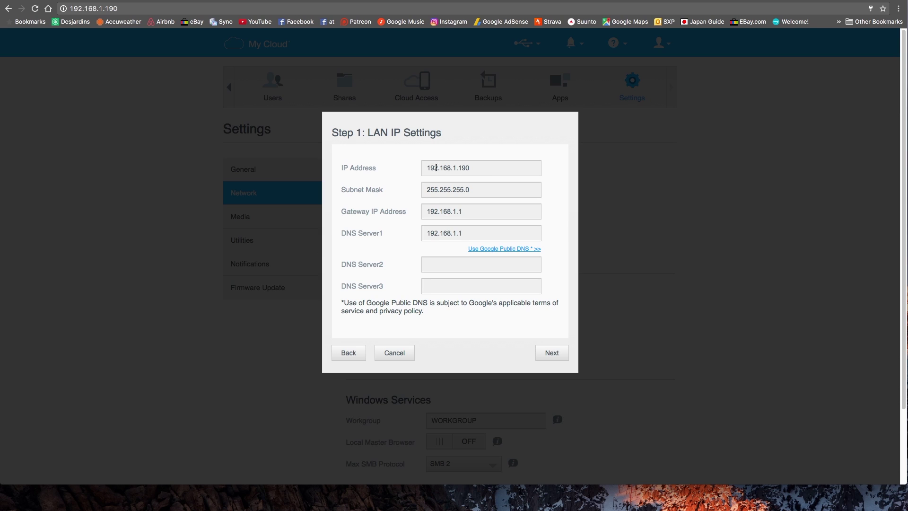
Step: Inspect the 192.168.1.190 address and leave DNS Server2 empty after trying sample values
{"action": "left_click_drag", "start_coordinate": [427, 168], "coordinate": [458, 167]}
{"action": "left_click_drag", "start_coordinate": [428, 169], "coordinate": [456, 169]}
{"action": "left_click", "coordinate": [449, 264]}
{"action": "type", "text": "10.1"}
{"action": "key", "text": "BackSpace"}
{"action": "type", "text": "0"}
{"action": "key", "text": "BackSpace"}
{"action": "key", "text": "BackSpace"}
{"action": "key", "text": "BackSpace"}
{"action": "key", "text": "BackSpace"}
{"action": "key", "text": "BackSpace"}
{"action": "double_click", "coordinate": [461, 167]}
{"action": "mouse_move", "coordinate": [456, 169]}
{"action": "left_mouse_down"}
{"action": "mouse_move", "coordinate": [425, 169]}
{"action": "mouse_move", "coordinate": [470, 168]}
{"action": "mouse_move", "coordinate": [460, 170]}
{"action": "left_mouse_up"}
{"action": "key", "text": "Tab"}
{"action": "key", "text": "Tab"}
{"action": "key", "text": "Tab"}
{"action": "key", "text": "Tab"}
{"action": "type", "text": "253"}
{"action": "key", "text": "BackSpace"}
{"action": "key", "text": "BackSpace"}
{"action": "key", "text": "BackSpace"}
Step: Check gateway and DNS Server1 192.168.1.1, then continue to the Summary unchanged
{"action": "key", "text": "shift+Left"}
{"action": "key", "text": "shift+Left"}
{"action": "key", "text": "shift+Left"}
{"action": "key", "text": "shift+Left"}
{"action": "key", "text": "shift+Left"}
{"action": "key", "text": "shift+Left"}
{"action": "key", "text": "shift+Left"}
{"action": "key", "text": "shift+Left"}
{"action": "key", "text": "shift+Left"}
{"action": "key", "text": "shift+Left"}
{"action": "key", "text": "shift+Left"}
{"action": "left_click", "coordinate": [466, 233]}
{"action": "left_click_drag", "start_coordinate": [482, 233], "coordinate": [339, 228]}
{"action": "mouse_move", "coordinate": [472, 168]}
{"action": "left_mouse_down"}
{"action": "mouse_move", "coordinate": [489, 168]}
{"action": "mouse_move", "coordinate": [461, 168]}
{"action": "left_mouse_up"}
{"action": "left_click", "coordinate": [476, 169]}
{"action": "left_click", "coordinate": [549, 357]}
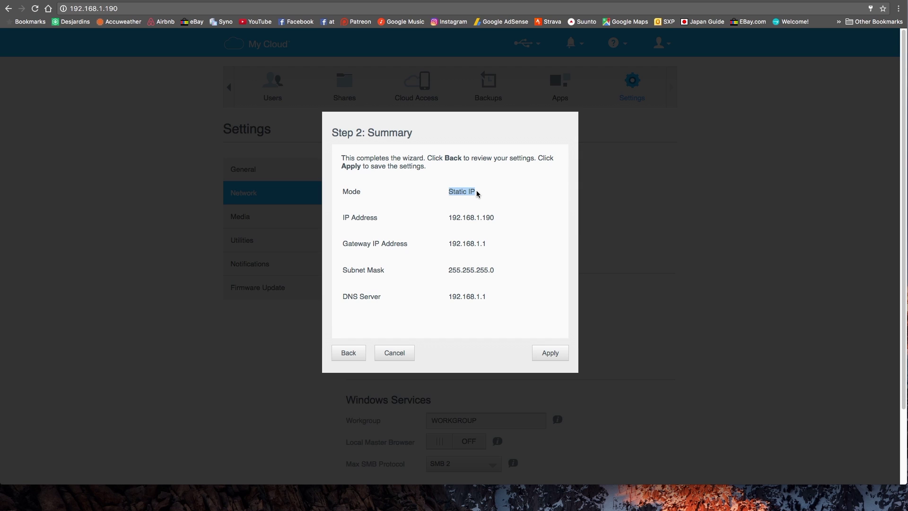
Step: Review the Static IP summary (192.168.1.190, mask 255.255.255.0, DNS 192.168.1.1) and apply it
{"action": "left_click", "coordinate": [449, 220]}
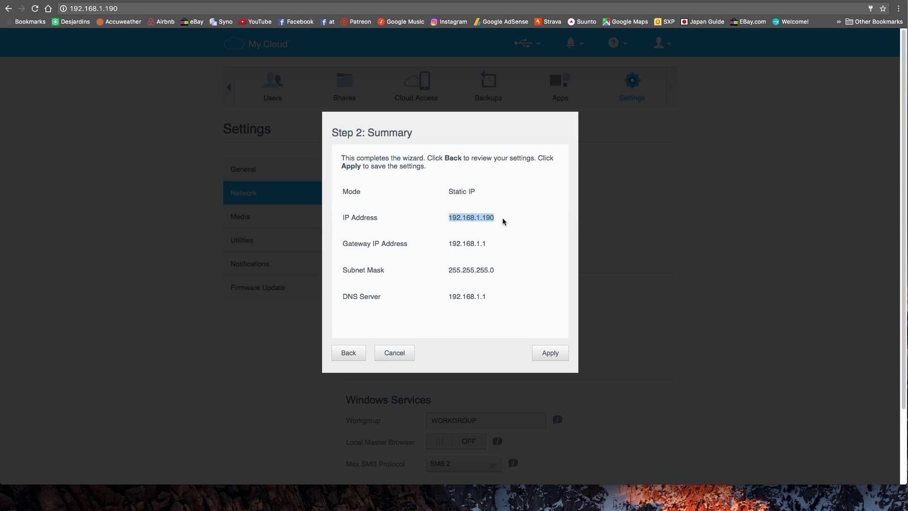
{"action": "left_click", "coordinate": [502, 221]}
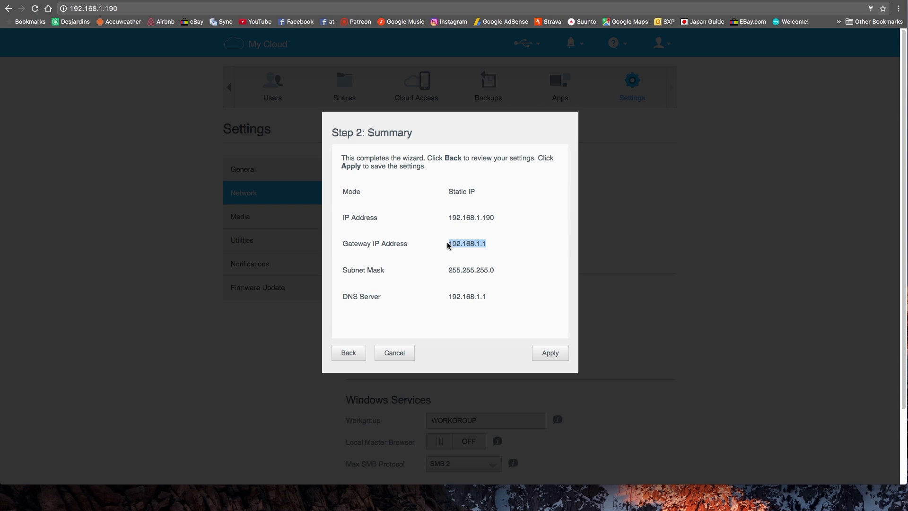
{"action": "left_click_drag", "start_coordinate": [449, 270], "coordinate": [495, 273]}
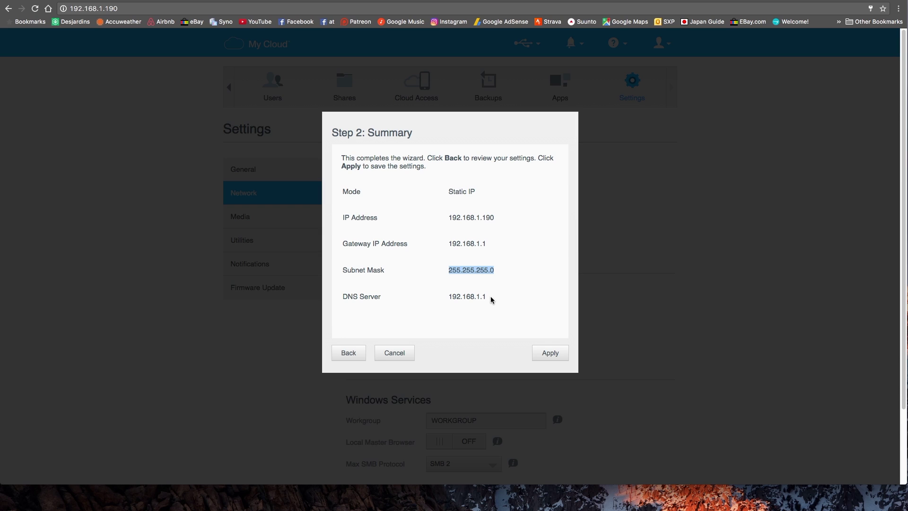
{"action": "left_click_drag", "start_coordinate": [490, 297], "coordinate": [474, 297]}
{"action": "left_click", "coordinate": [549, 354]}
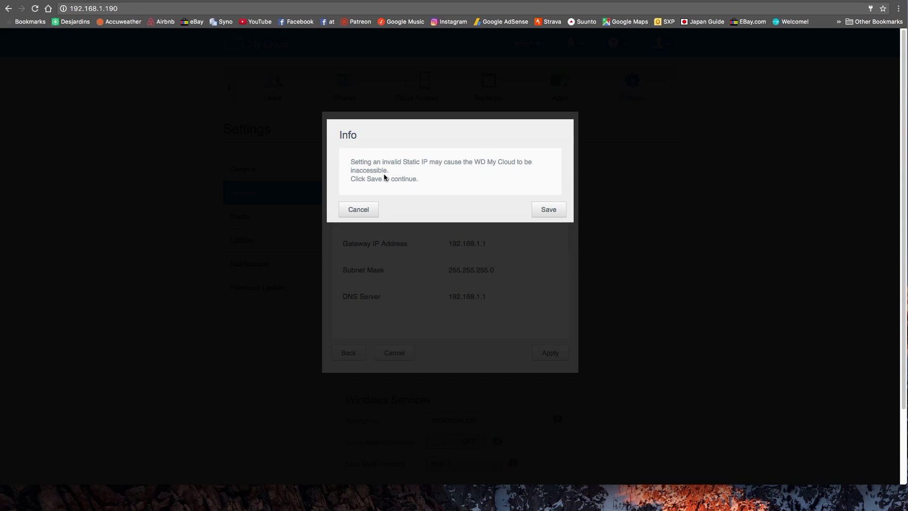
Step: Confirm the invalid-IP warning to save, then acknowledge the Completed dialog
{"action": "key", "text": "Return"}
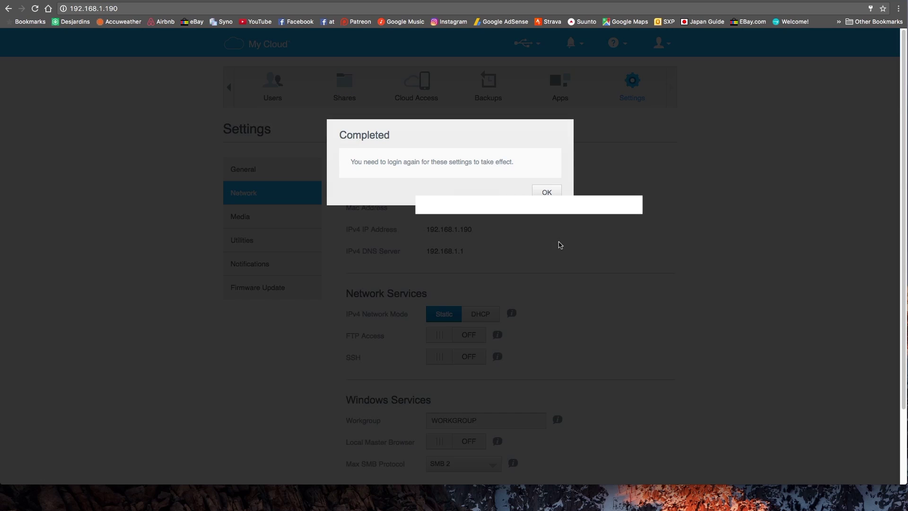
{"action": "left_click", "coordinate": [546, 192]}
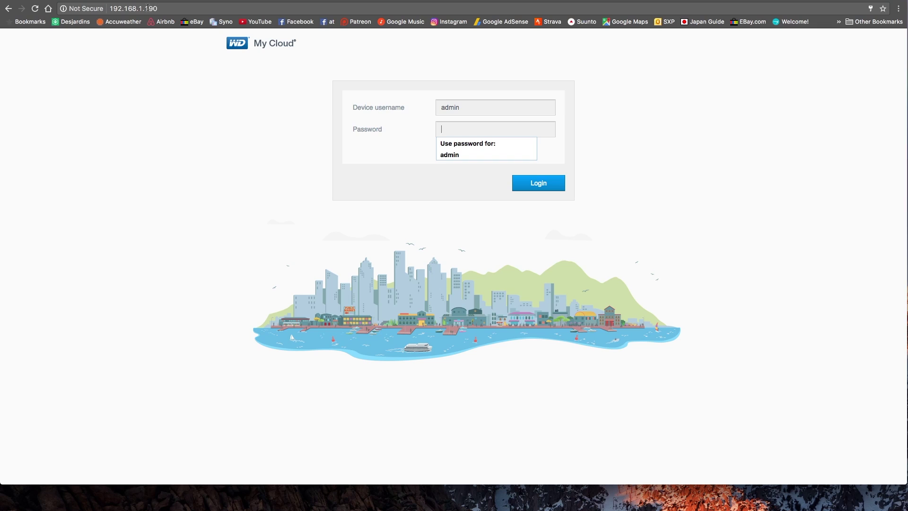
Step: Re-enter 192.168.1.190 in the address bar
{"action": "left_click_drag", "start_coordinate": [146, 8], "coordinate": [161, 9]}
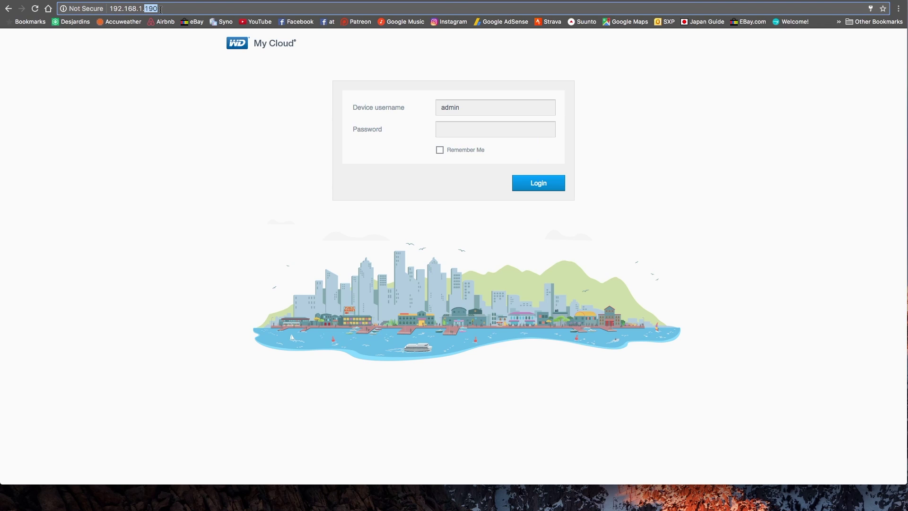
{"action": "type", "text": "72"}
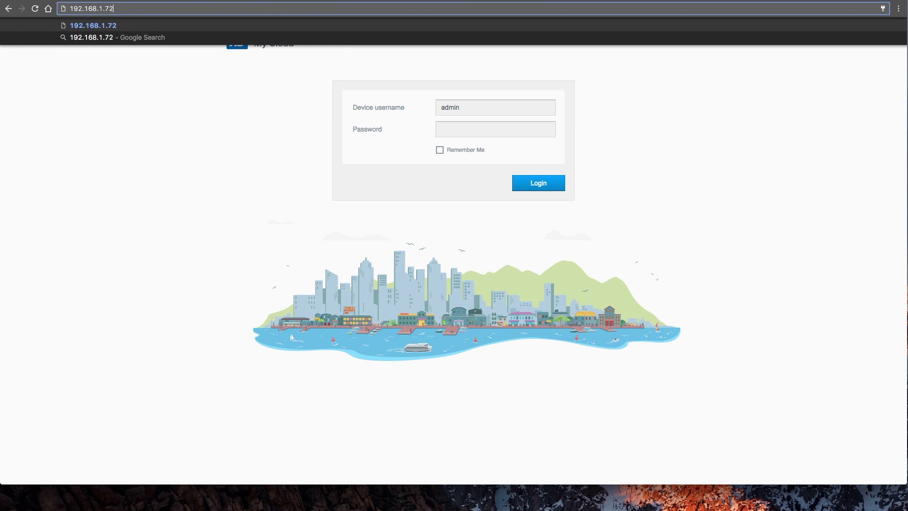
{"action": "key", "text": "BackSpace"}
{"action": "key", "text": "BackSpace"}
{"action": "type", "text": "190"}
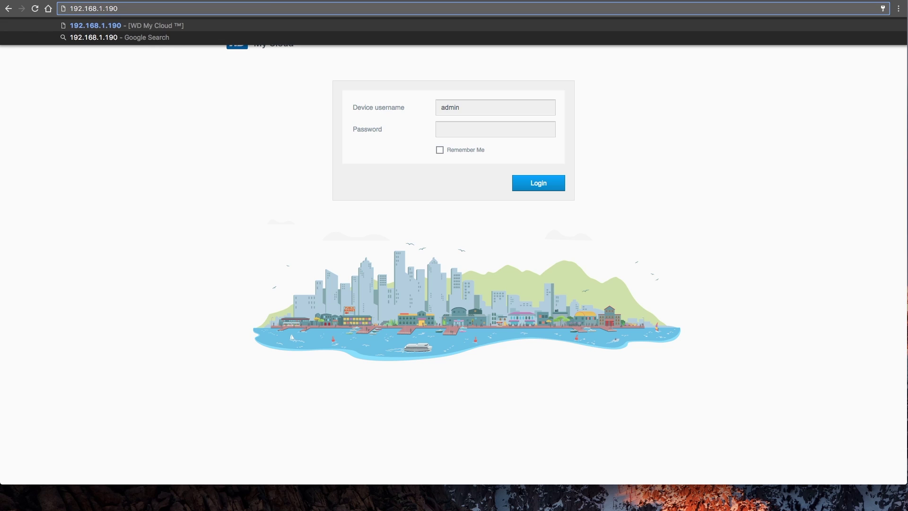
Step: Log back in and open Settings > Network to verify the Static mode
{"action": "left_click", "coordinate": [460, 128]}
{"action": "type", "text": "•••••••••"}
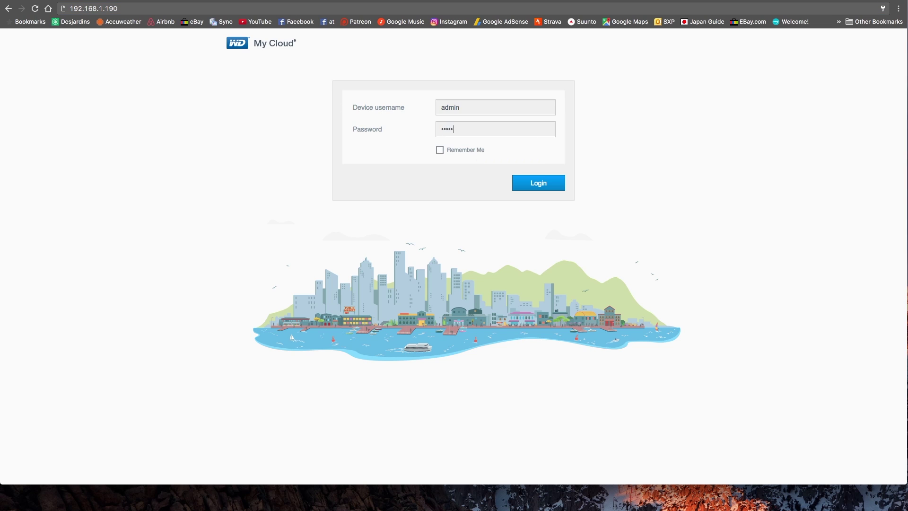
{"action": "key", "text": "Return"}
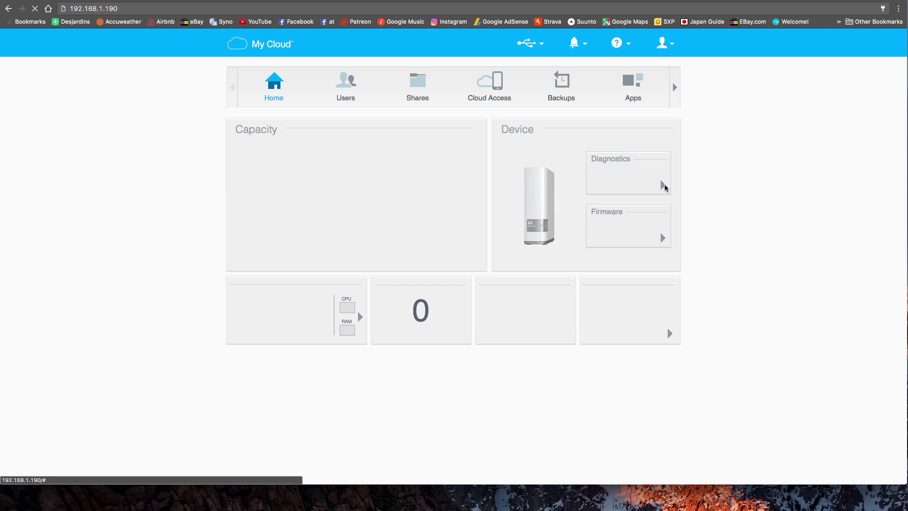
{"action": "left_click", "coordinate": [636, 87]}
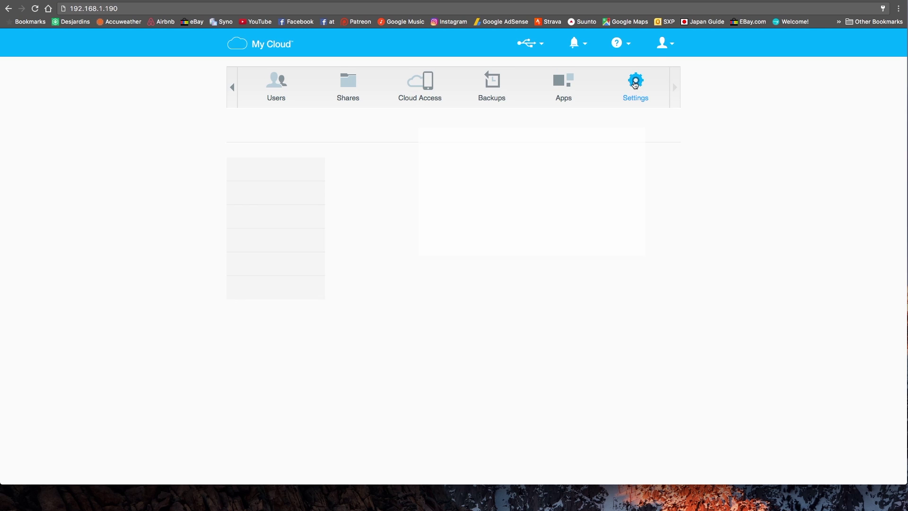
{"action": "left_click", "coordinate": [257, 147]}
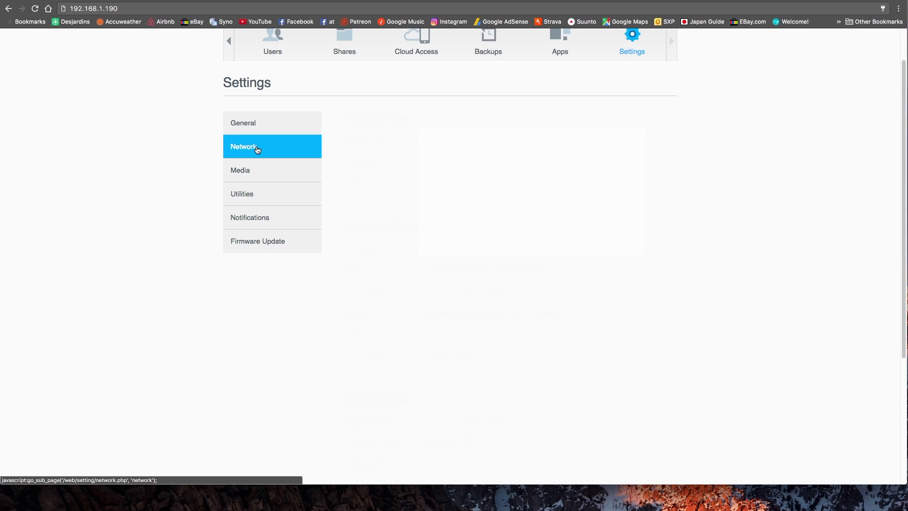